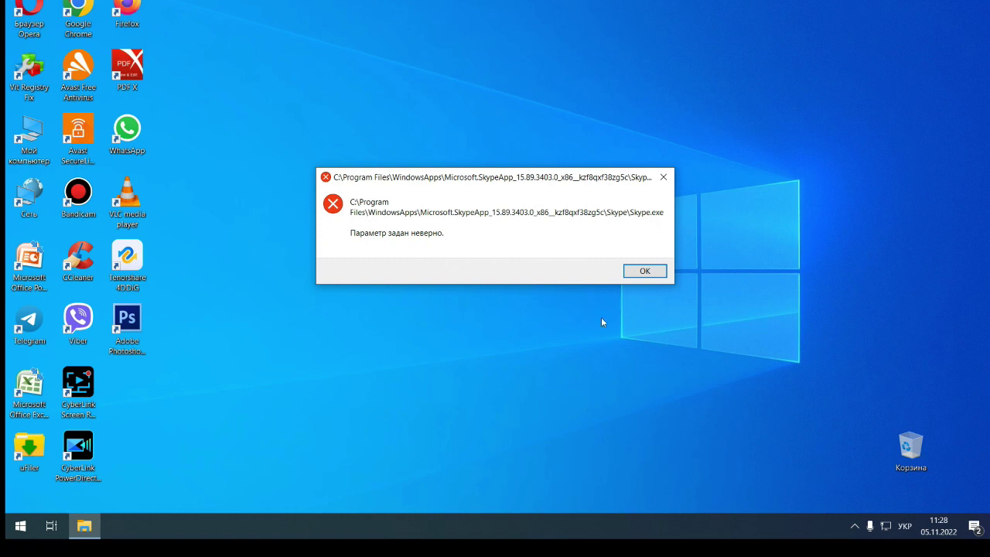
# Step: Dismiss both application error messages and open the Adobe Bridge CS6 folder inside Программы on drive E:
pyautogui.click(647, 274)
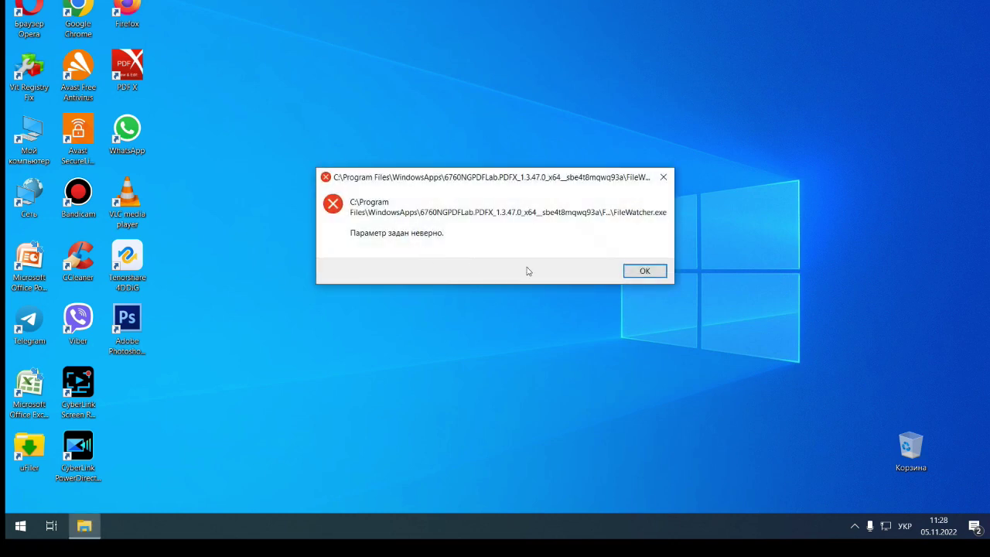
pyautogui.click(647, 271)
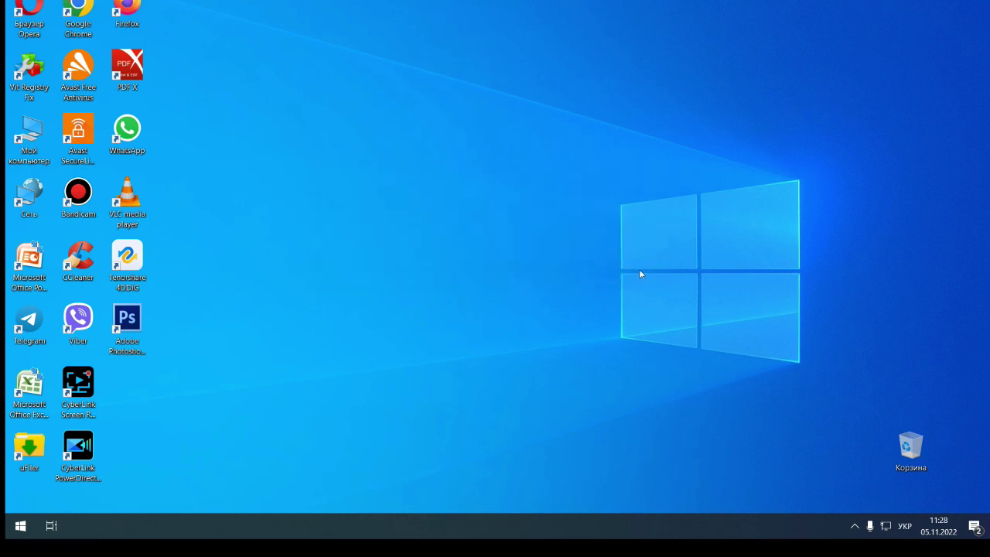
pyautogui.doubleClick(33, 143)
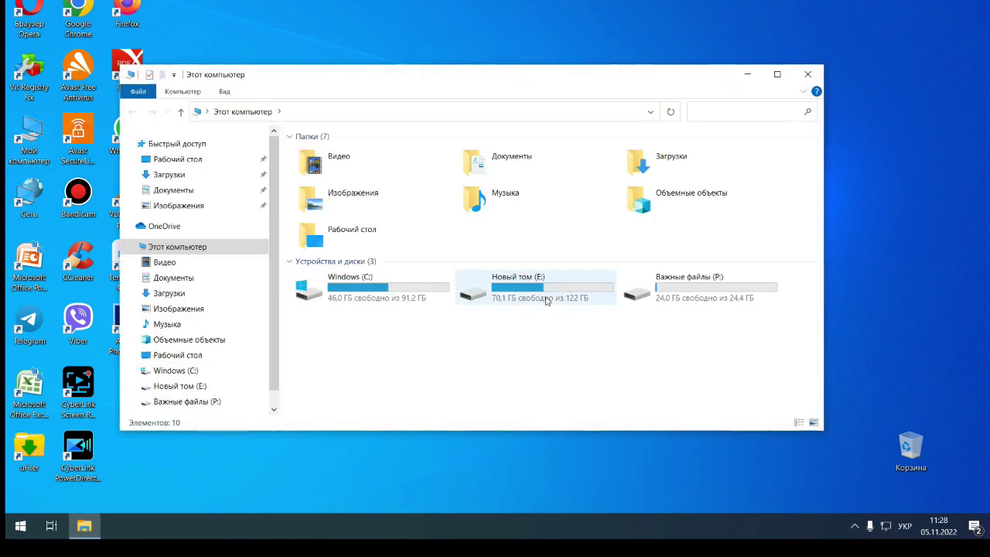
pyautogui.doubleClick(542, 297)
pyautogui.doubleClick(348, 333)
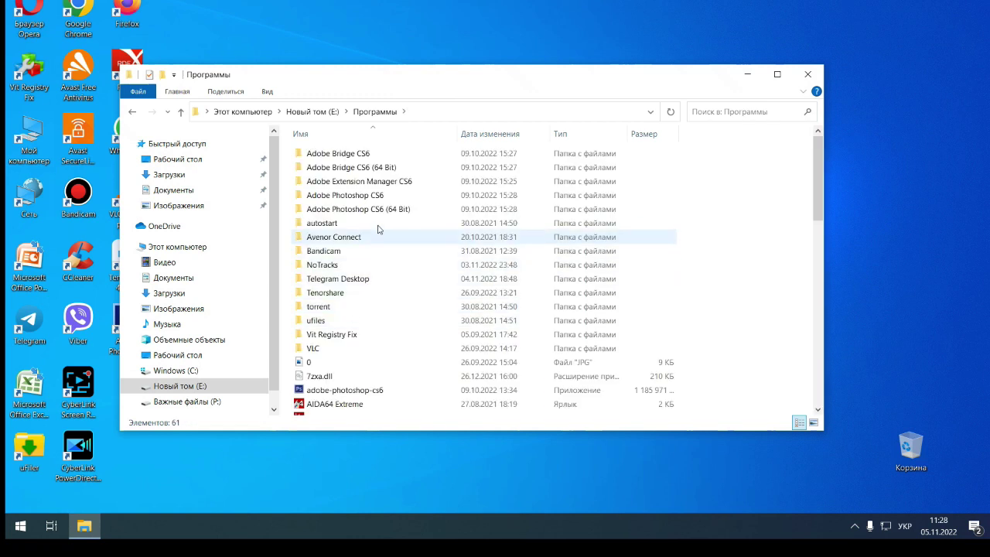
pyautogui.doubleClick(345, 154)
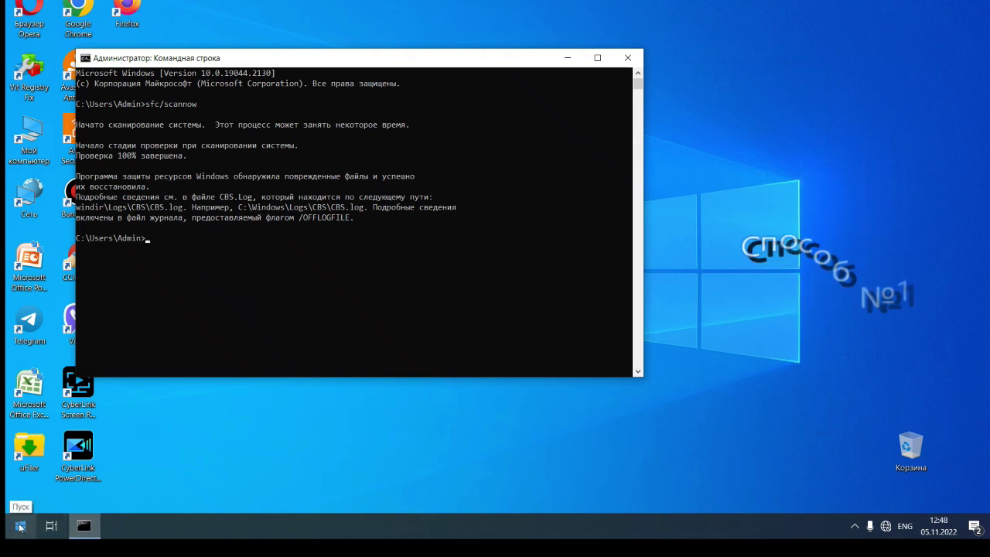
pyautogui.click(21, 526)
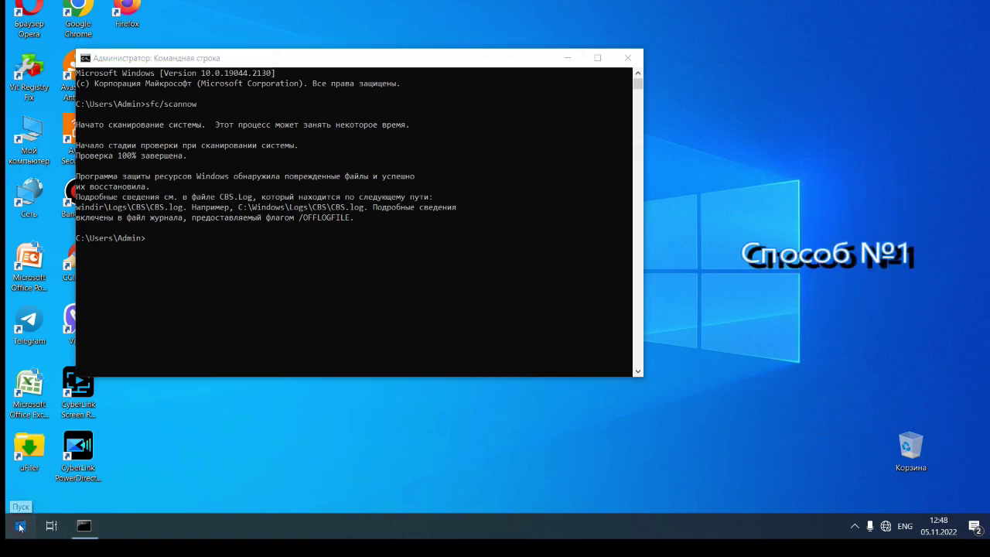
pyautogui.rightClick(22, 526)
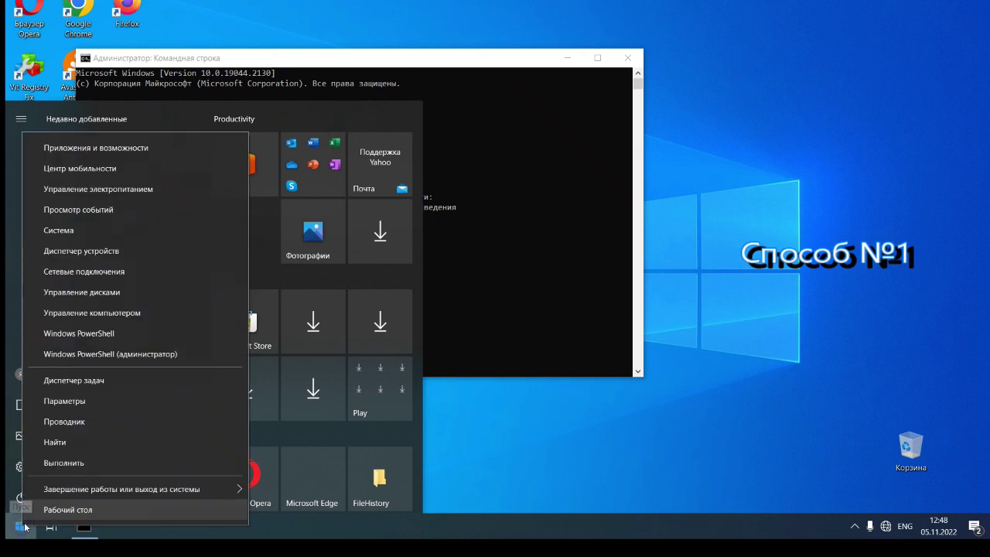
pyautogui.click(59, 444)
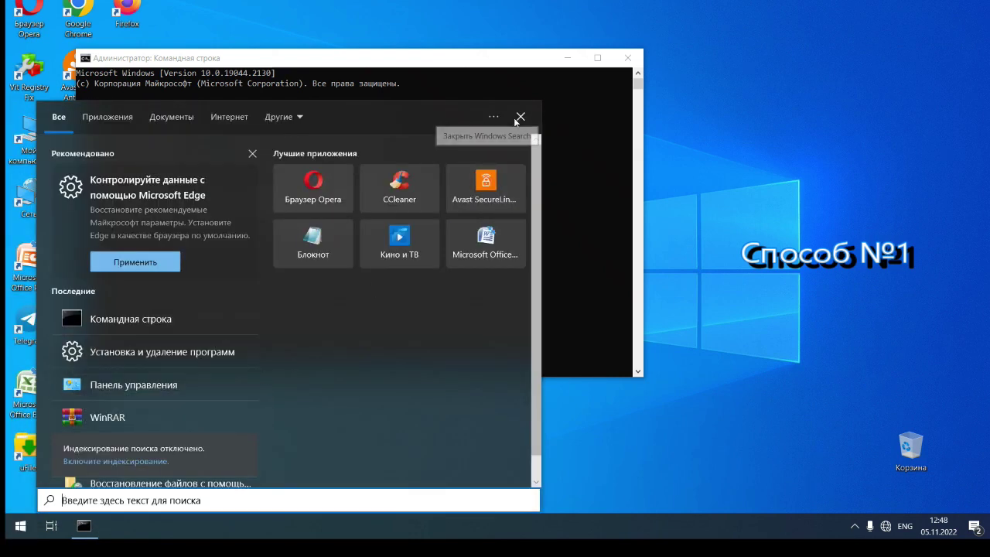
pyautogui.click(521, 117)
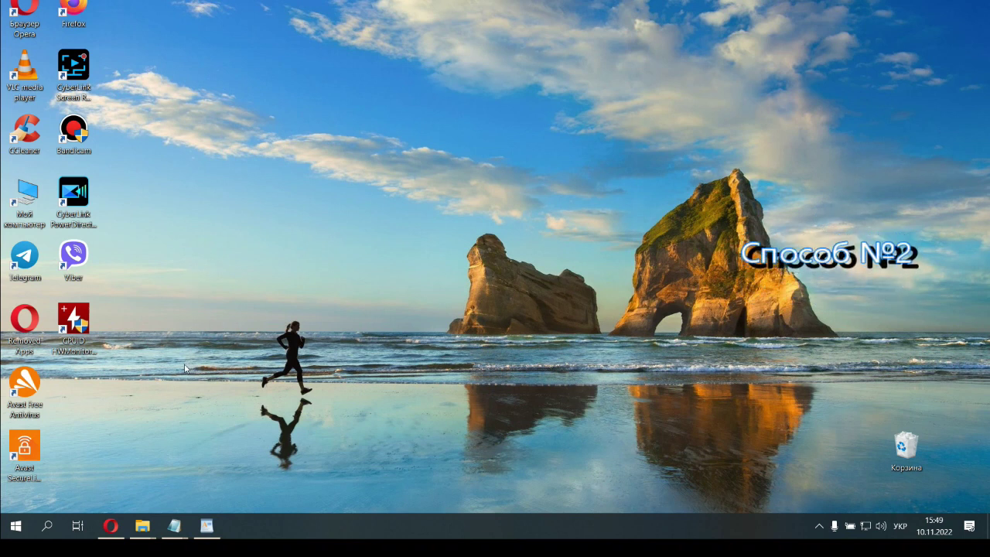
# Step: Run chkdsk /F in Windows PowerShell as administrator and answer Y to schedule the disk check for the next restart
pyautogui.rightClick(22, 530)
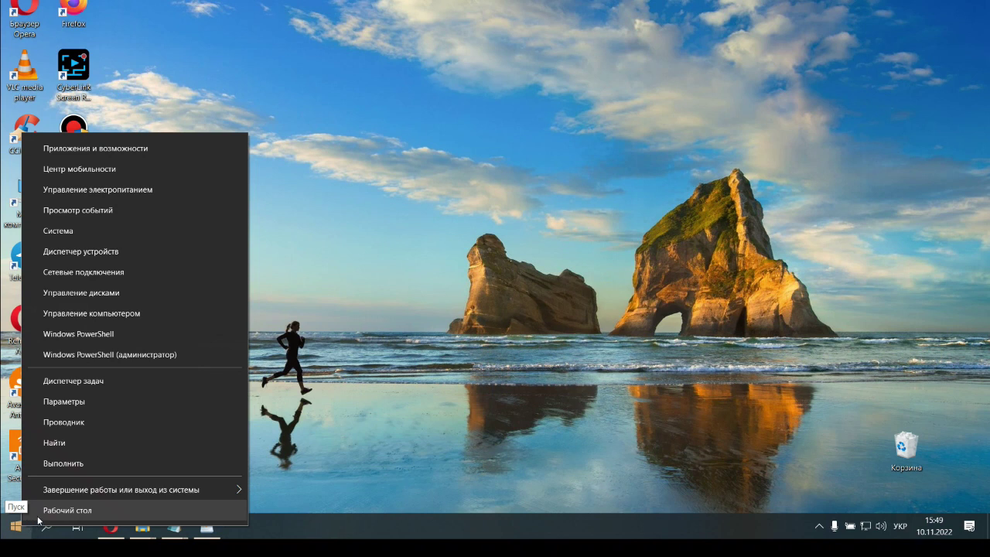
pyautogui.click(101, 354)
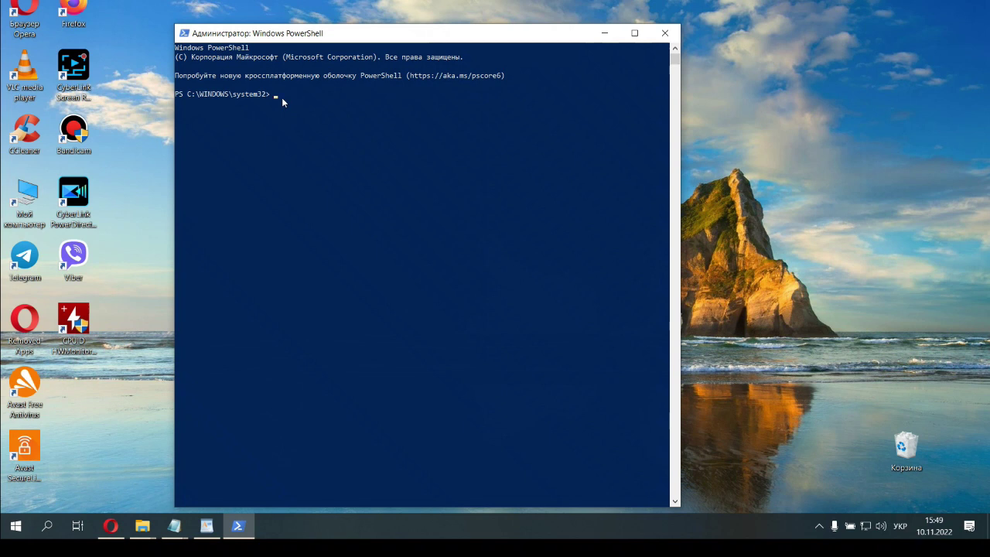
pyautogui.write('chkdsk /F')
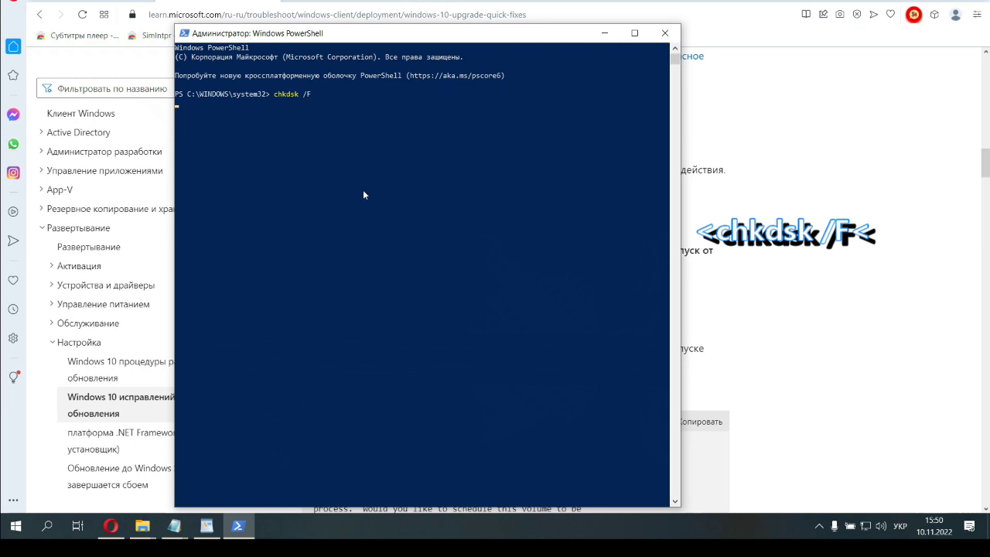
pyautogui.press('Return')
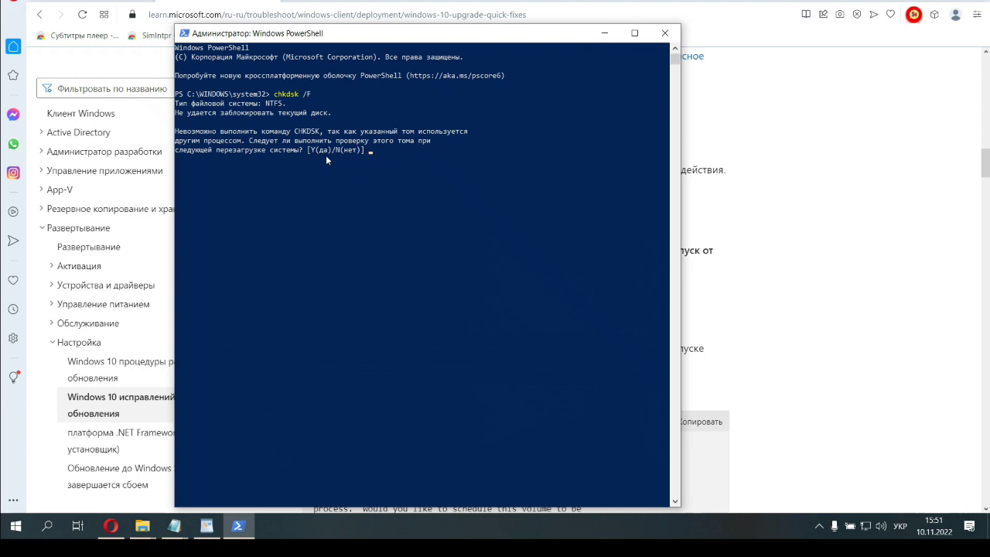
pyautogui.hotkey('alt', 'shift')
pyautogui.write('Y')
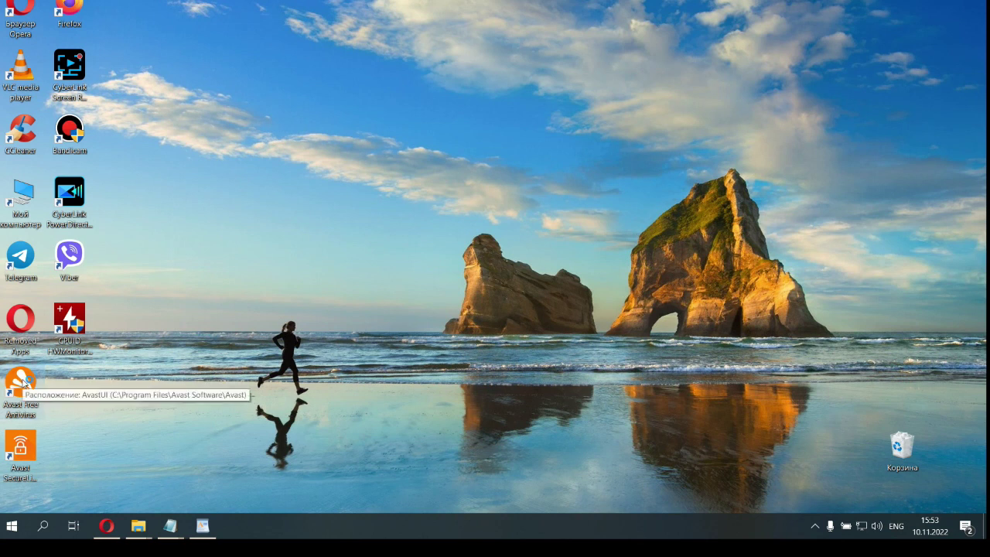
# Step: Open the virus scan options in the protection section of Avast Free Antivirus and choose the full scan (Полное сканирование)
pyautogui.doubleClick(23, 382)
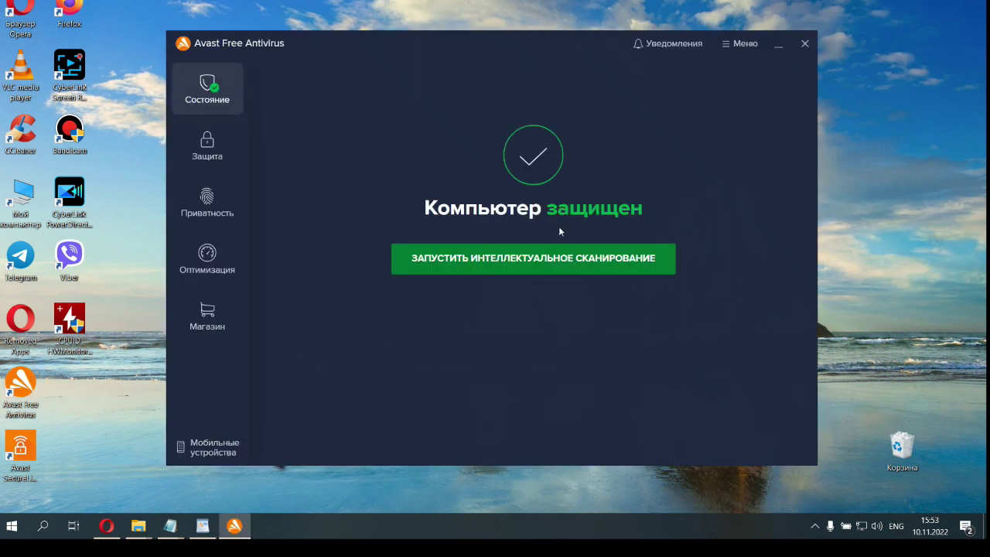
pyautogui.click(207, 149)
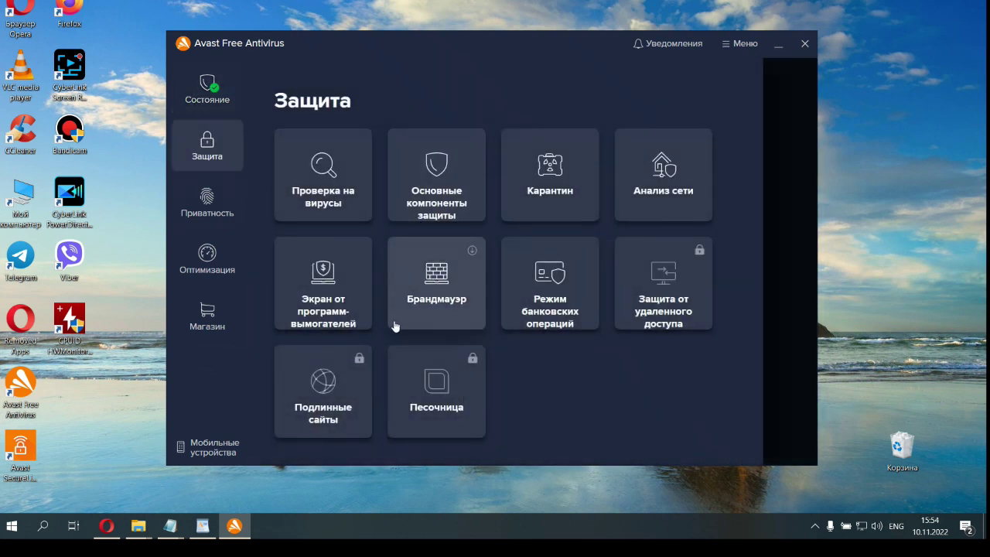
pyautogui.click(333, 202)
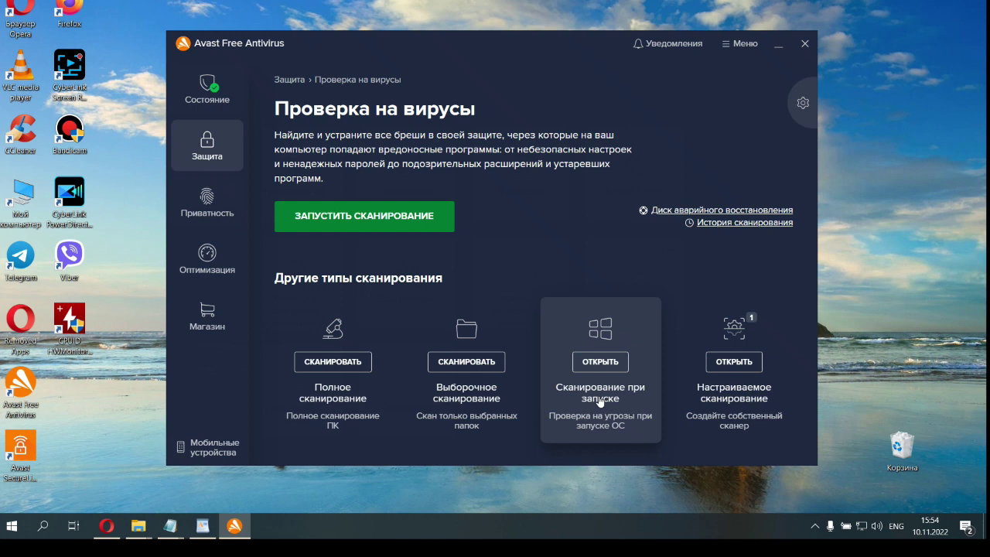
pyautogui.click(331, 397)
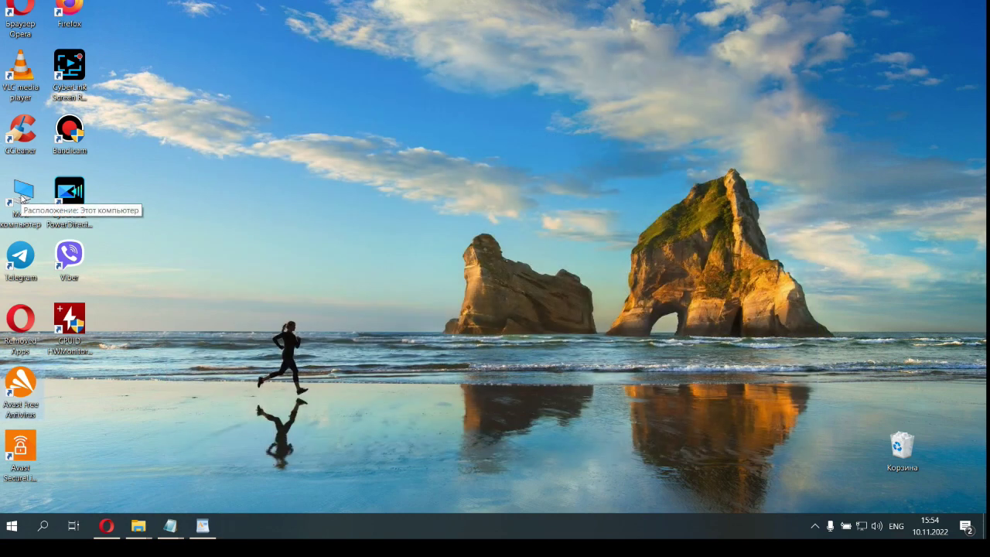
# Step: Search Google for drweb in the browser and open the Dr.Web CureIt! page on free.drweb.ru
pyautogui.click(395, 225)
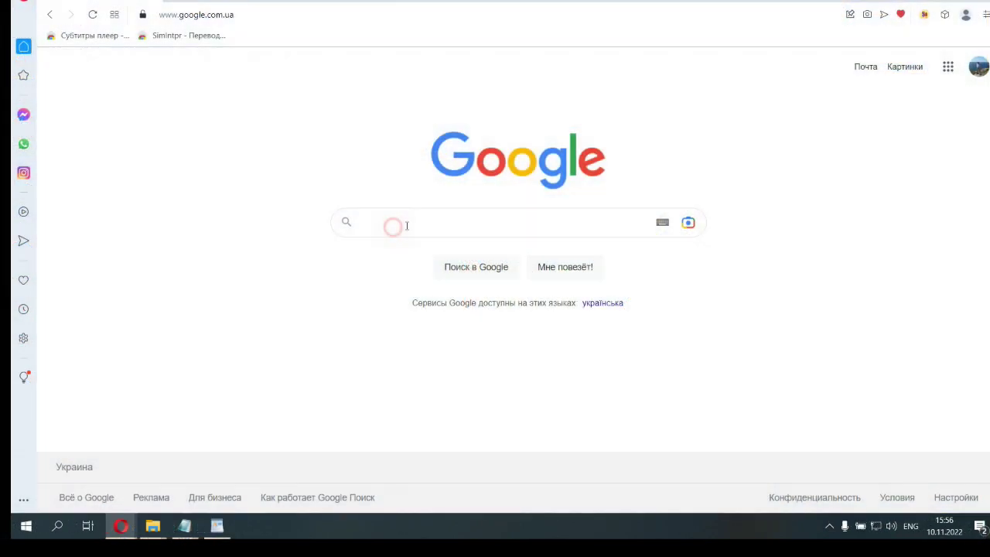
pyautogui.write('dr')
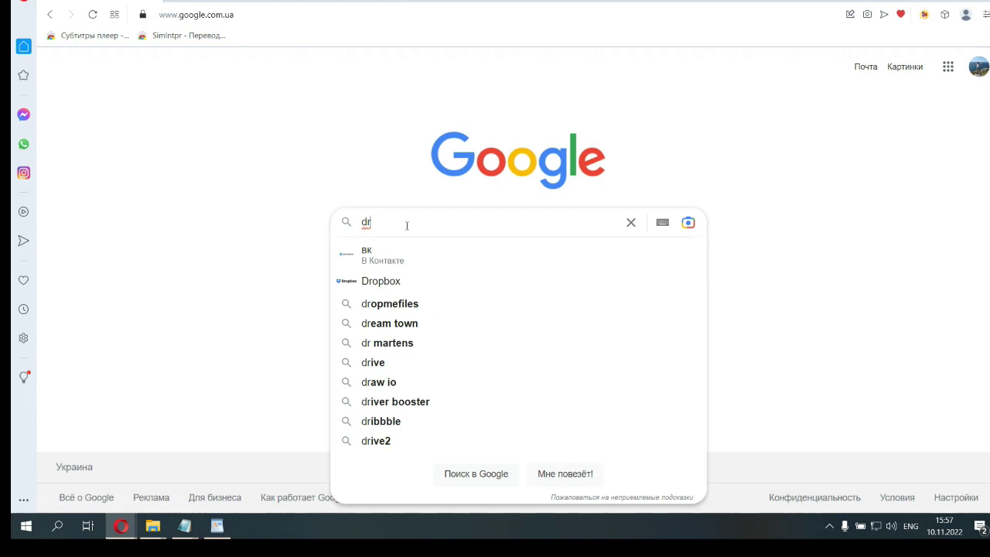
pyautogui.write('web')
pyautogui.press('Return')
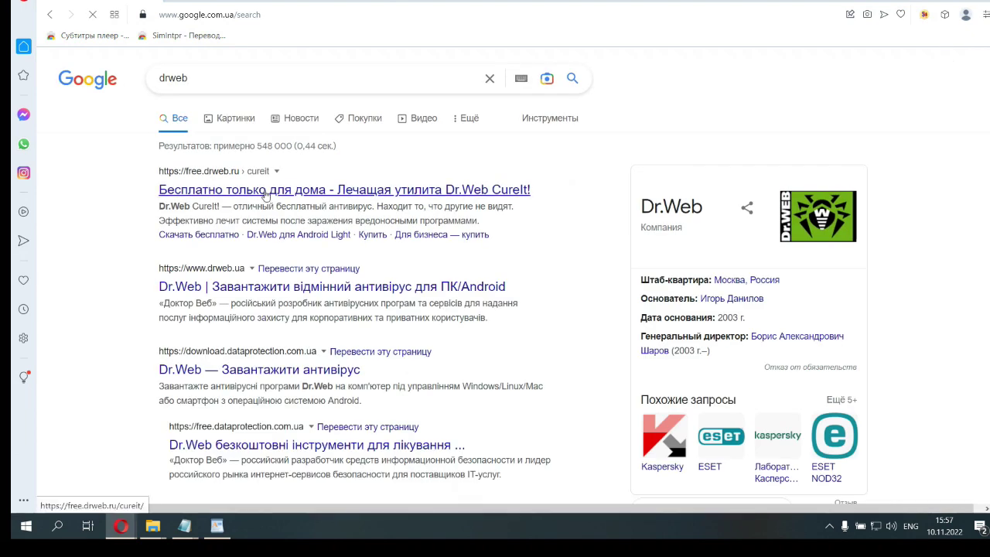
pyautogui.click(267, 194)
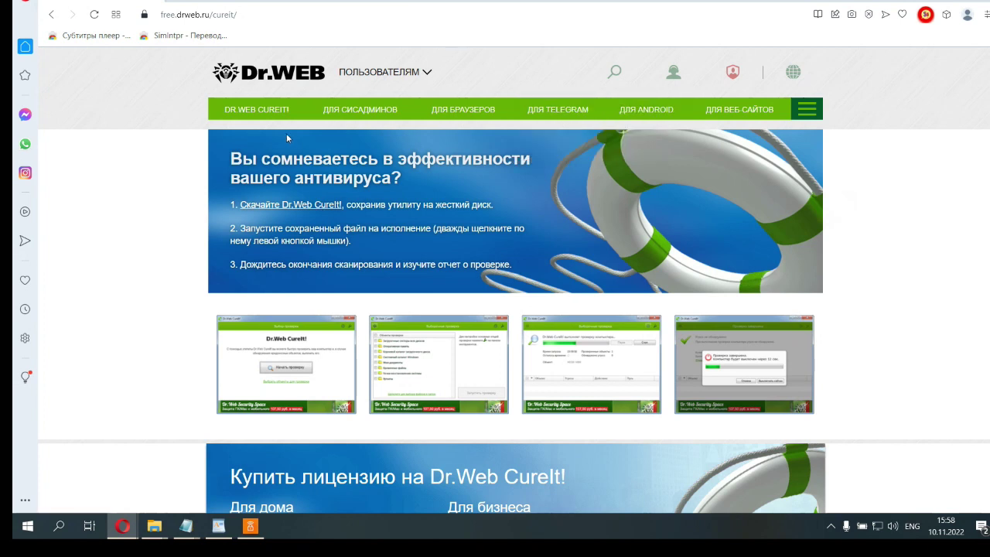
pyautogui.moveTo(281, 116)
pyautogui.moveTo(472, 109)
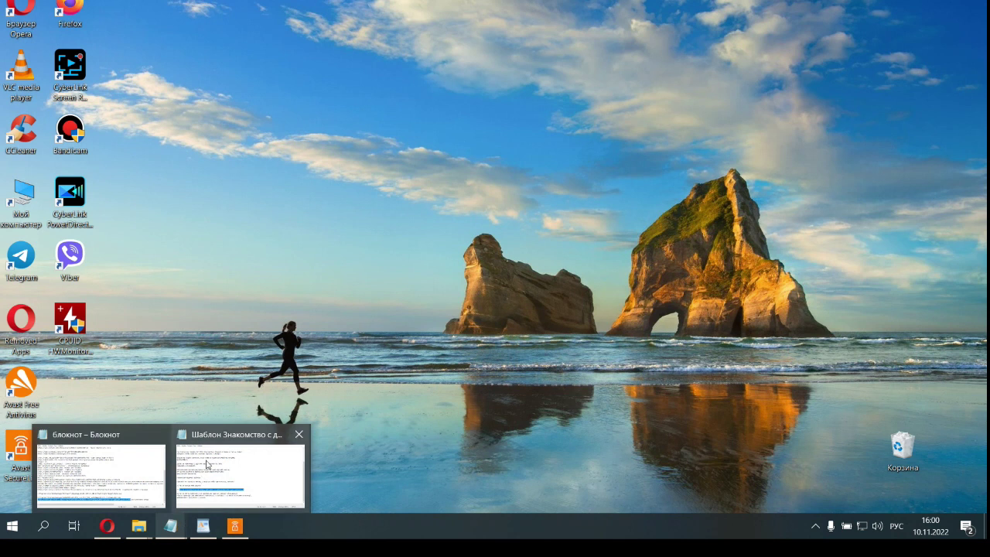
# Step: Find Device Manager by searching Windows for "диспе", open it and maximize its window
pyautogui.click(44, 527)
pyautogui.write('диспе')
pyautogui.click(87, 172)
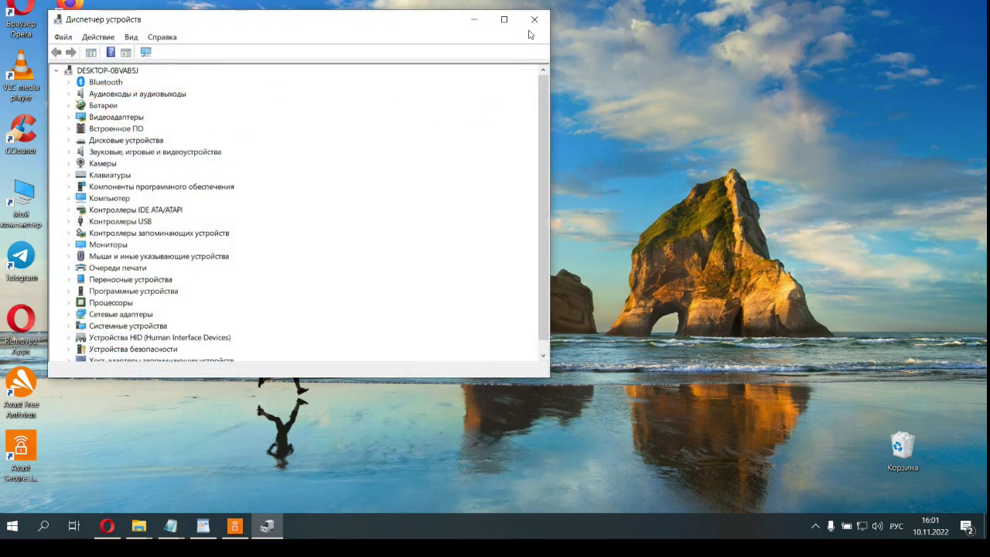
pyautogui.click(504, 19)
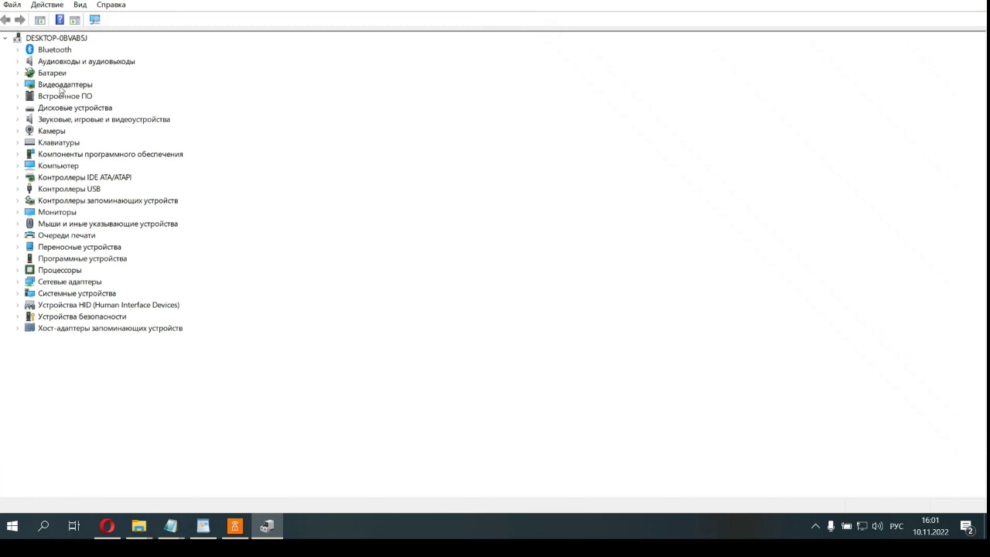
# Step: Run an automatic driver update search for Bluetooth Device (RFCOMM Protocol TDI) and close the wizard
pyautogui.doubleClick(60, 51)
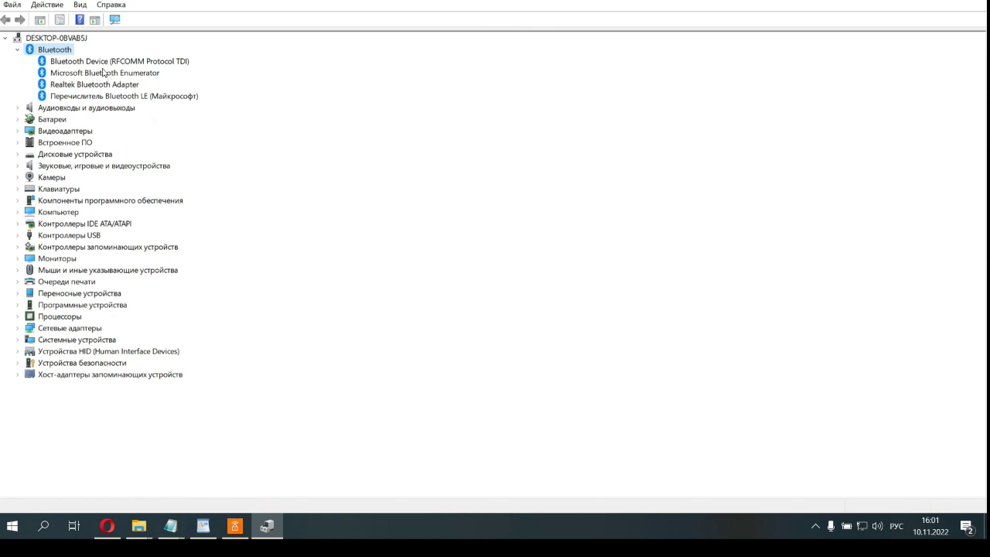
pyautogui.click(94, 62)
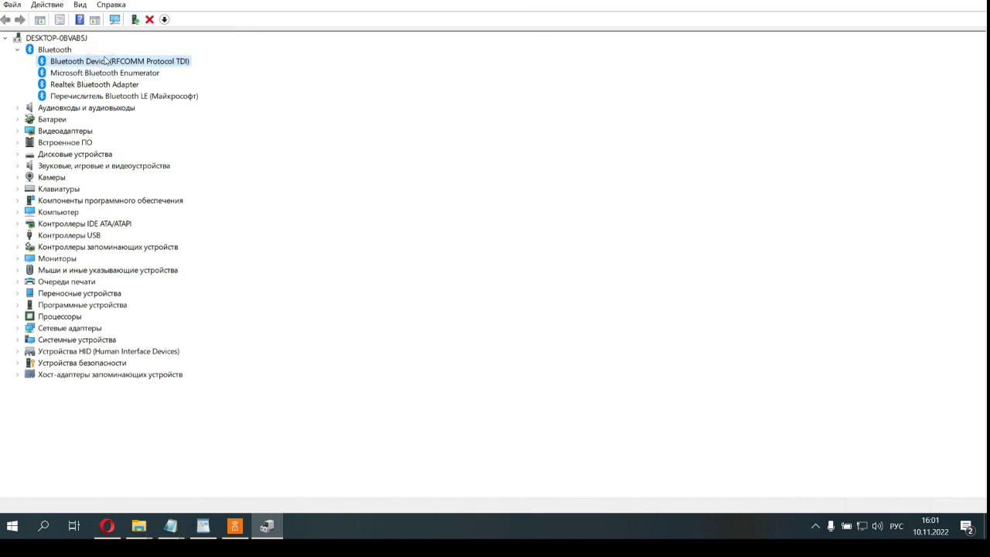
pyautogui.click(134, 19)
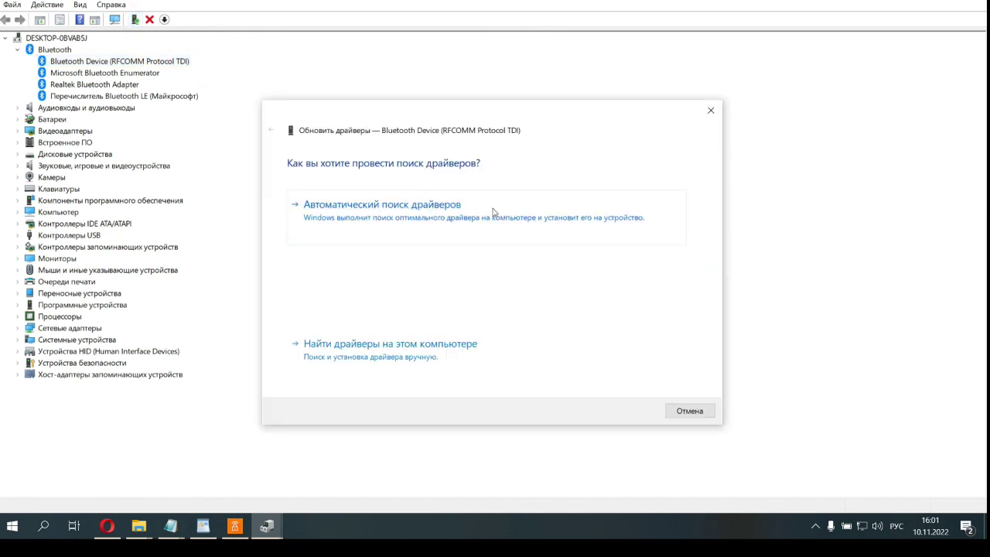
pyautogui.click(401, 207)
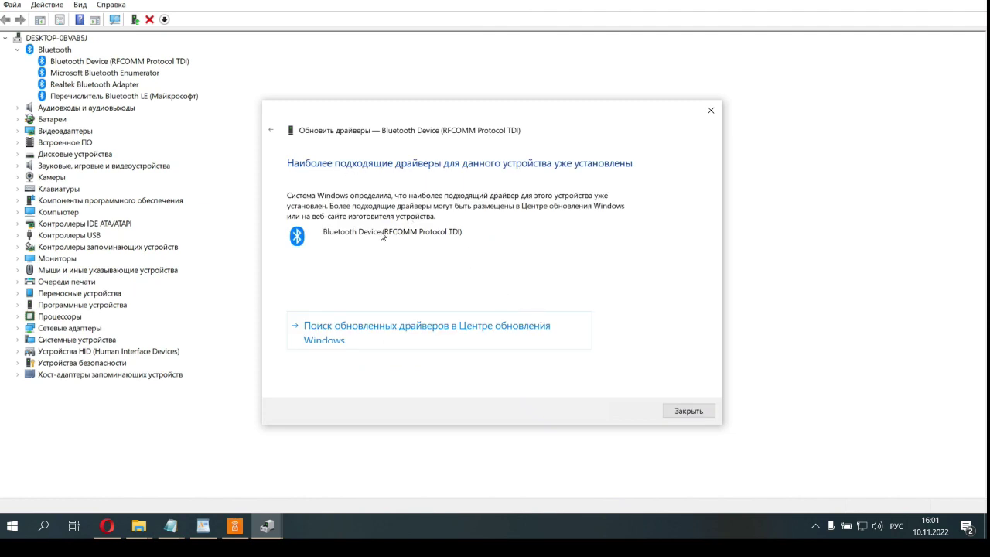
pyautogui.click(711, 111)
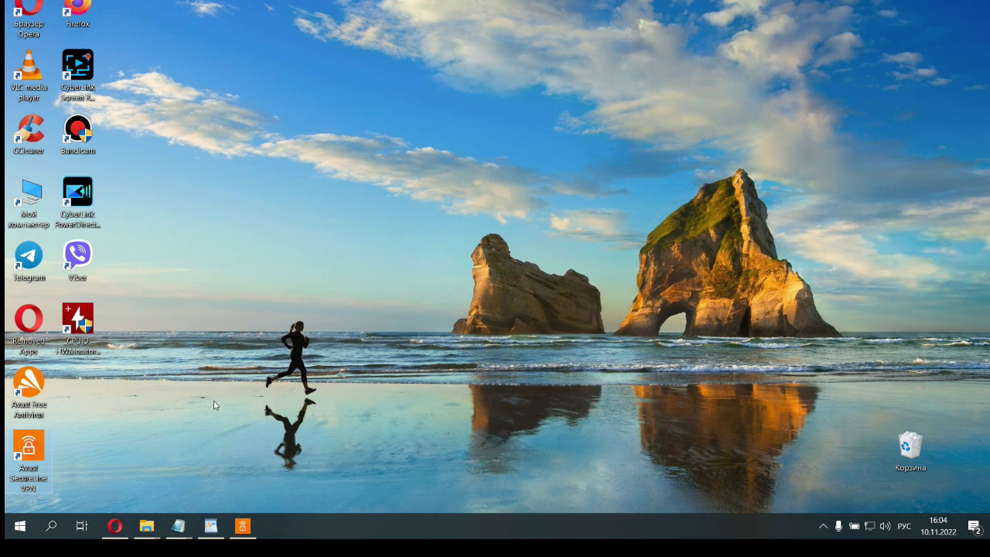
# Step: Open the Восстановление page of the Обновление и безопасность section in Windows Settings
pyautogui.rightClick(21, 526)
pyautogui.moveTo(50, 481)
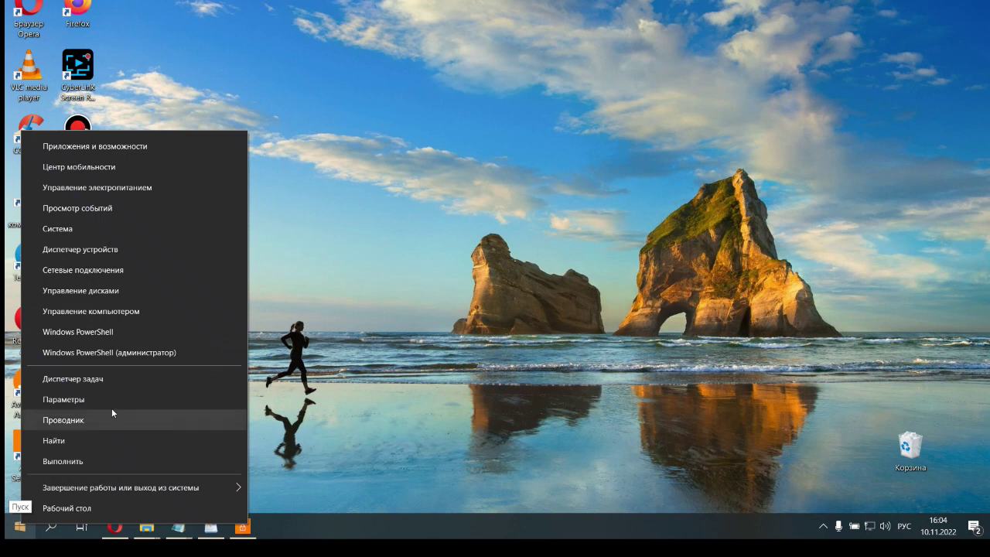
pyautogui.click(56, 400)
pyautogui.click(328, 477)
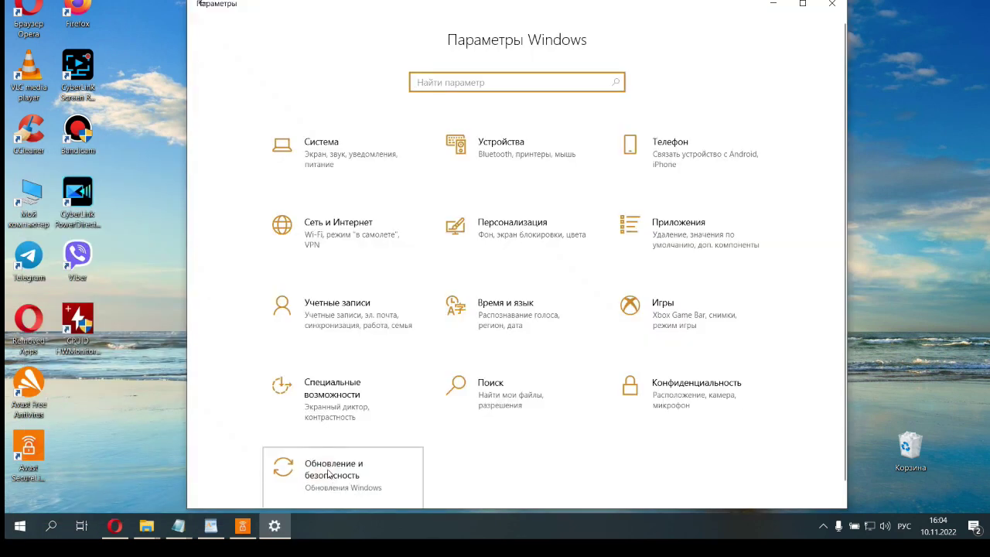
pyautogui.click(245, 299)
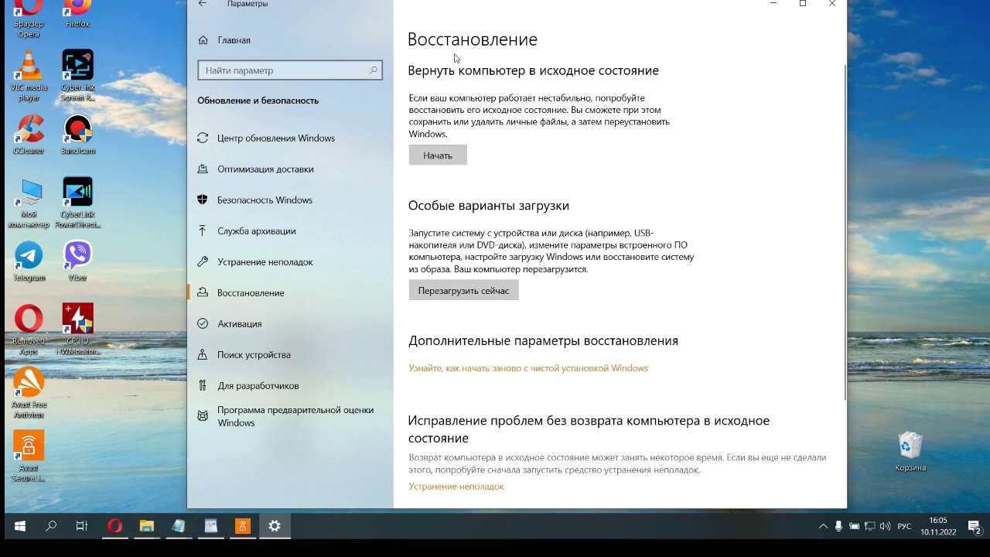
# Step: Start resetting the PC to its original state, choosing Сохранить мои файлы and Локальная переустановка
pyautogui.click(438, 157)
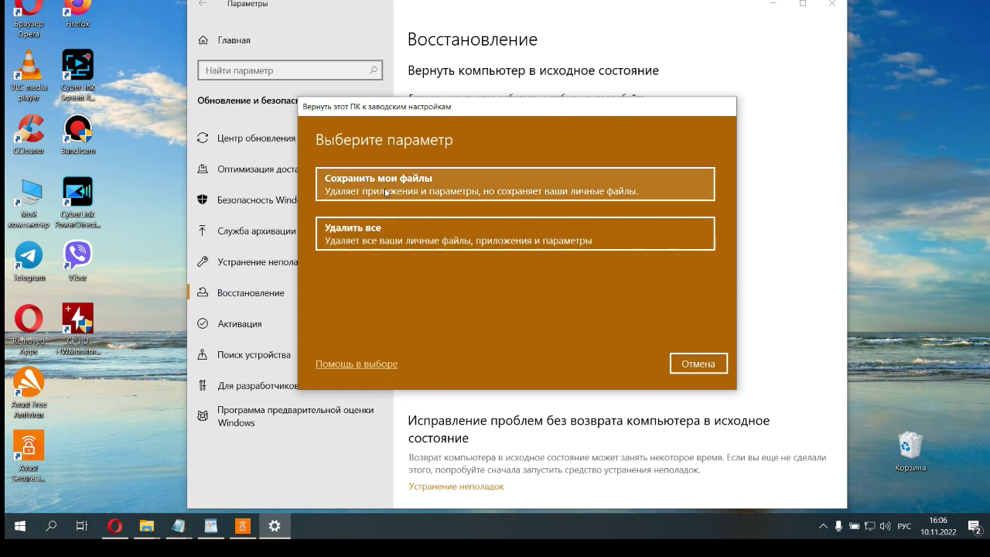
pyautogui.click(386, 191)
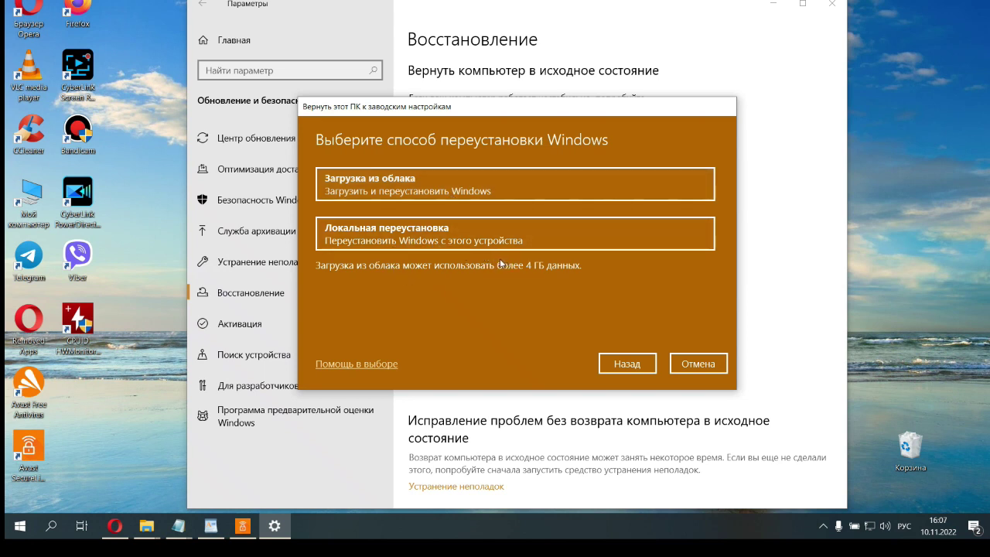
pyautogui.click(417, 241)
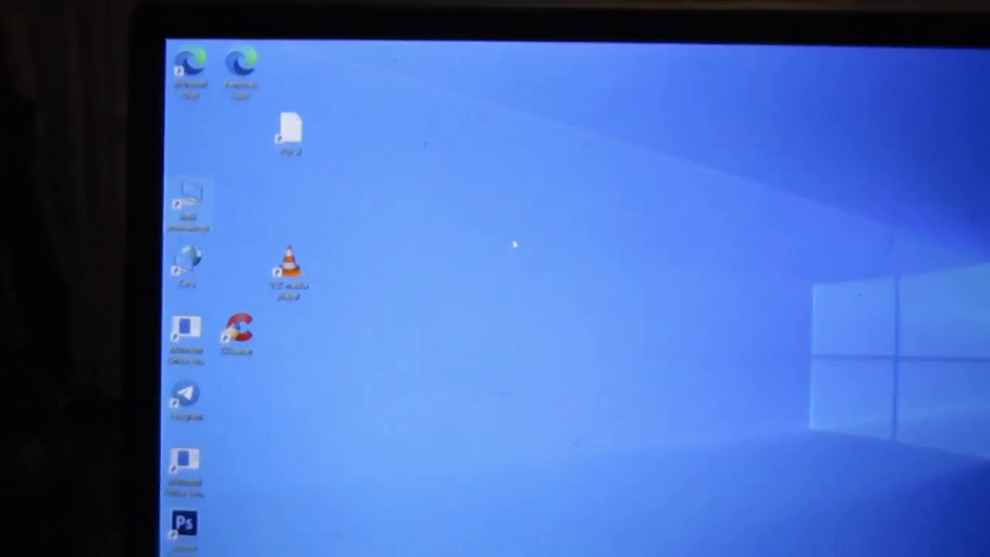
pyautogui.rightClick(479, 195)
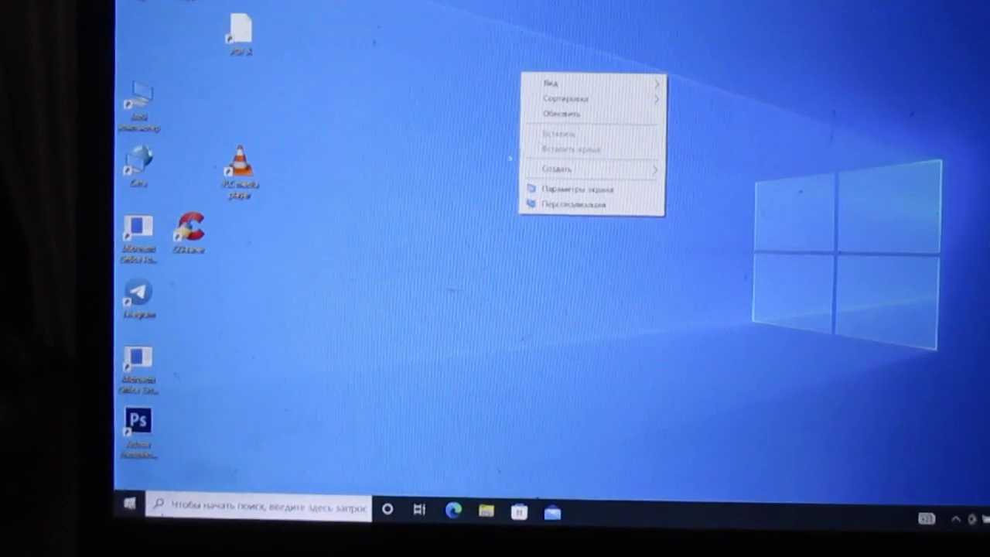
pyautogui.click(363, 279)
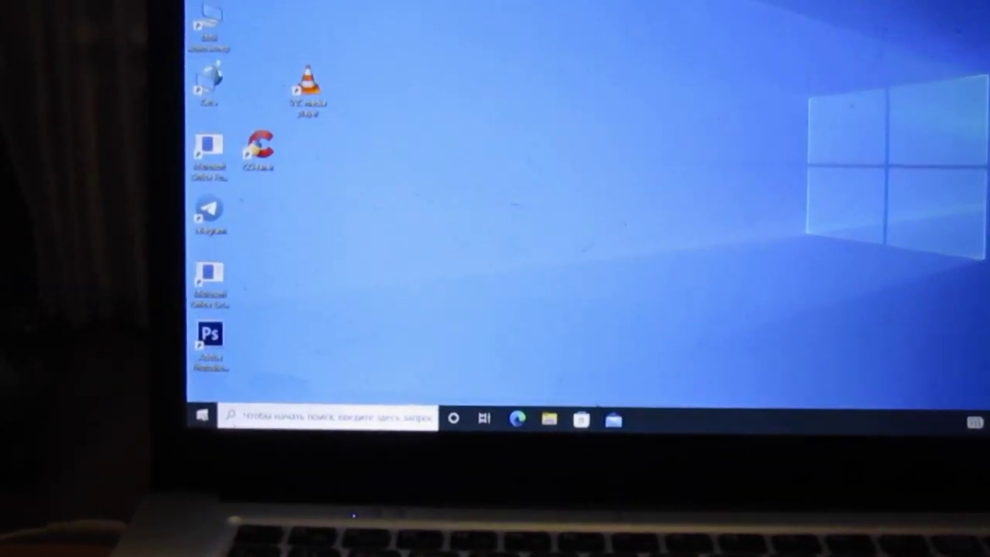
# Step: Open drive Новый том (E:) from Мой компьютер and check the context options of the NasCacheDirectory folder
pyautogui.doubleClick(221, 35)
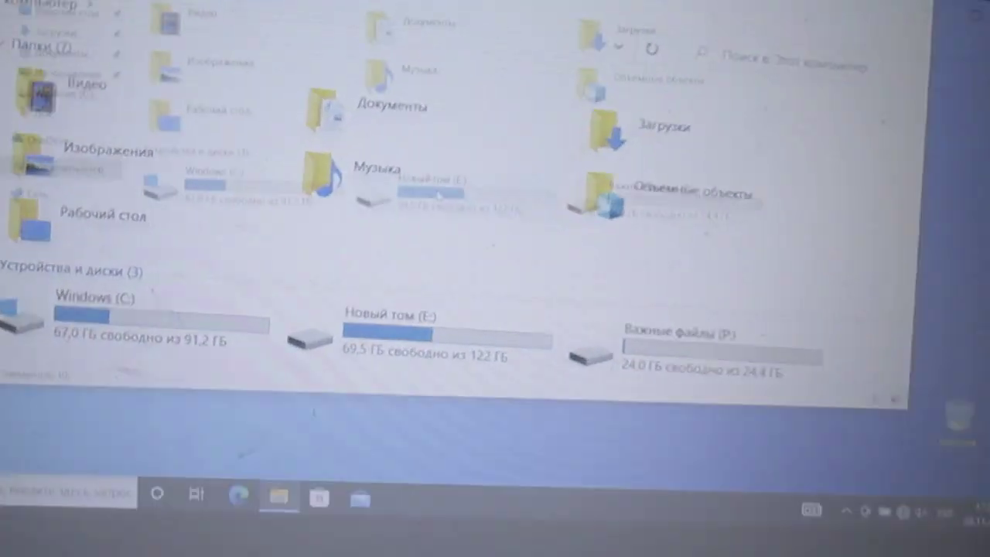
pyautogui.doubleClick(542, 403)
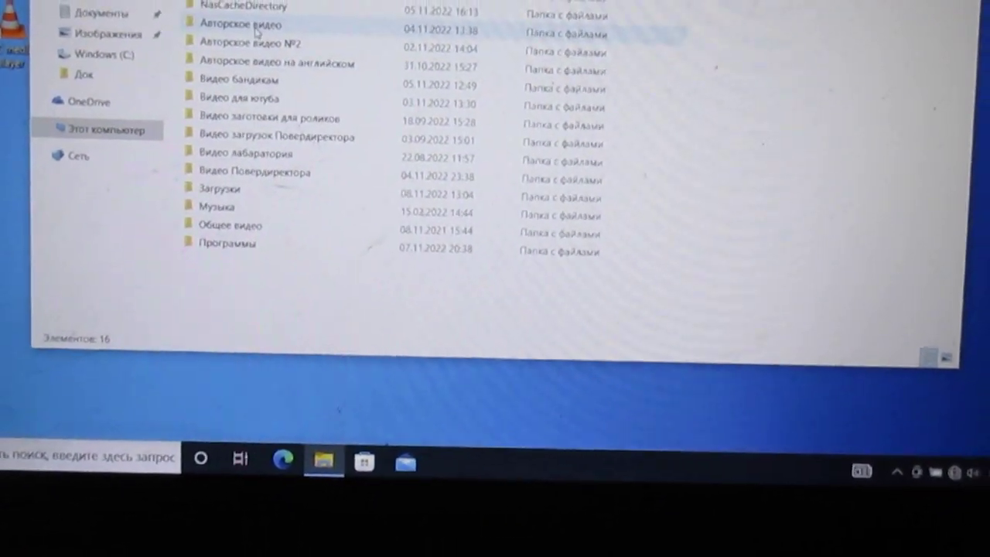
pyautogui.click(245, 15)
pyautogui.rightClick(244, 17)
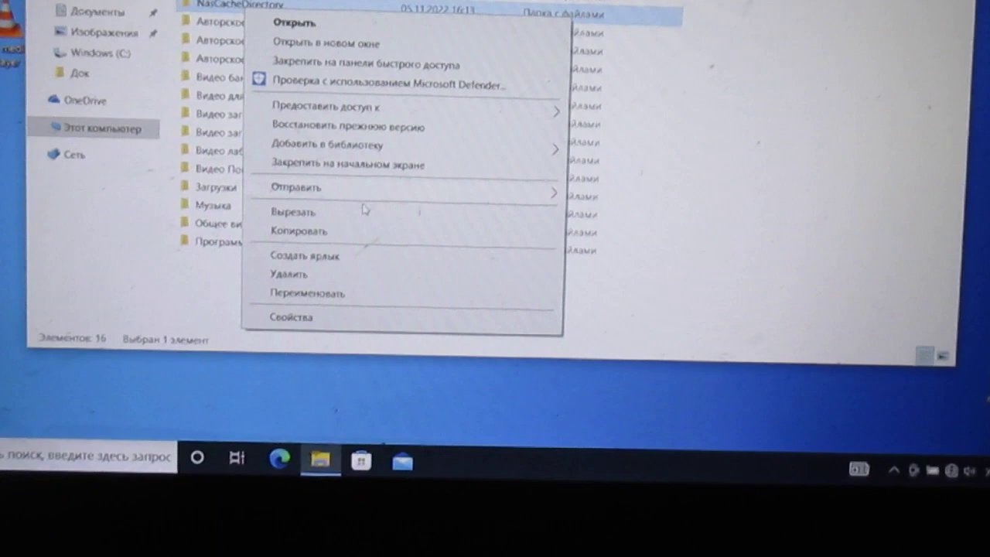
pyautogui.click(724, 119)
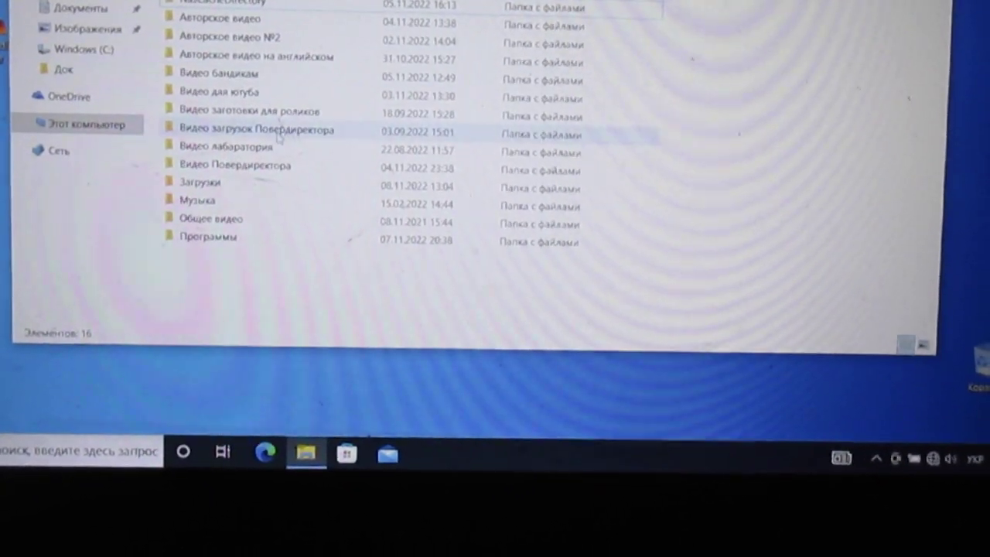
# Step: Open the Авторское видео folder and test playback of the video about patching a punctured bicycle tube
pyautogui.doubleClick(220, 18)
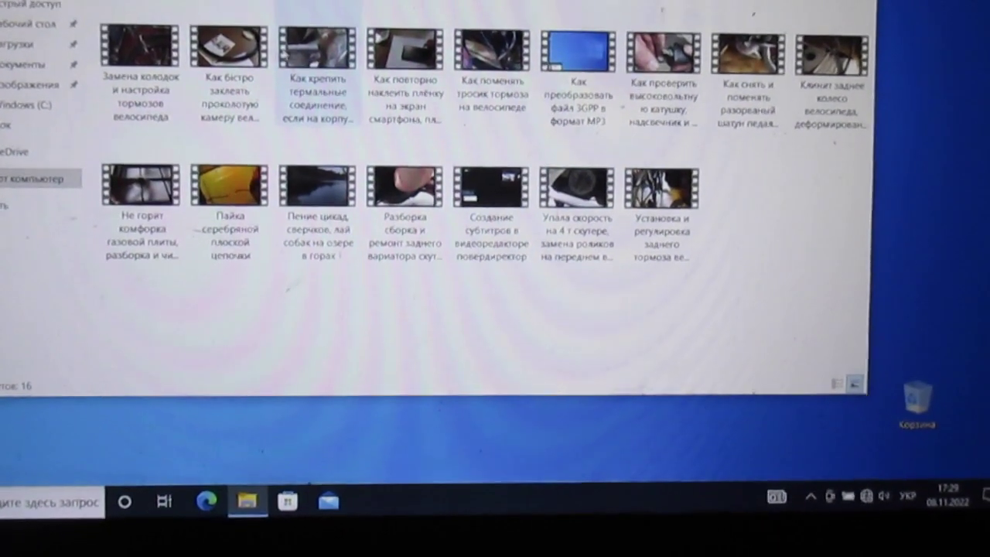
pyautogui.doubleClick(229, 48)
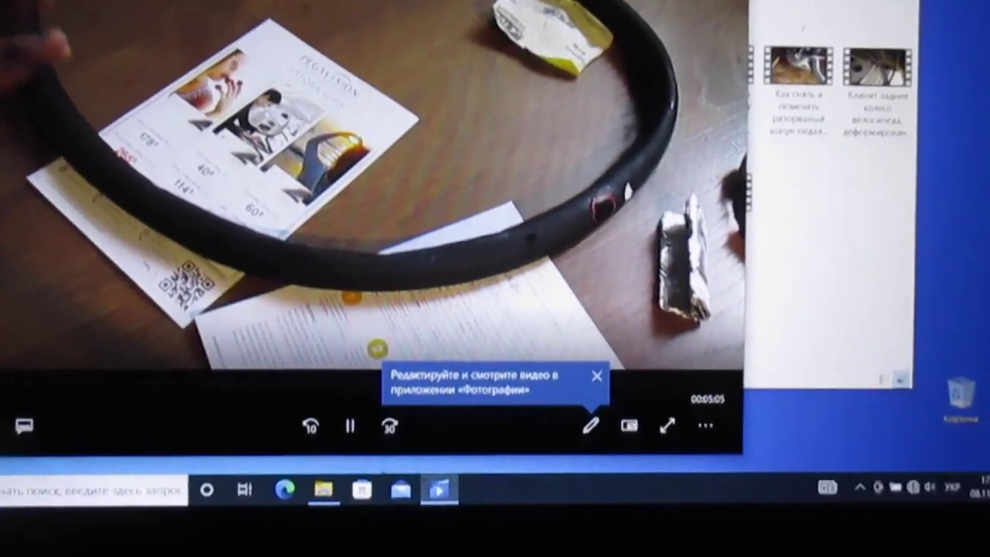
pyautogui.click(350, 425)
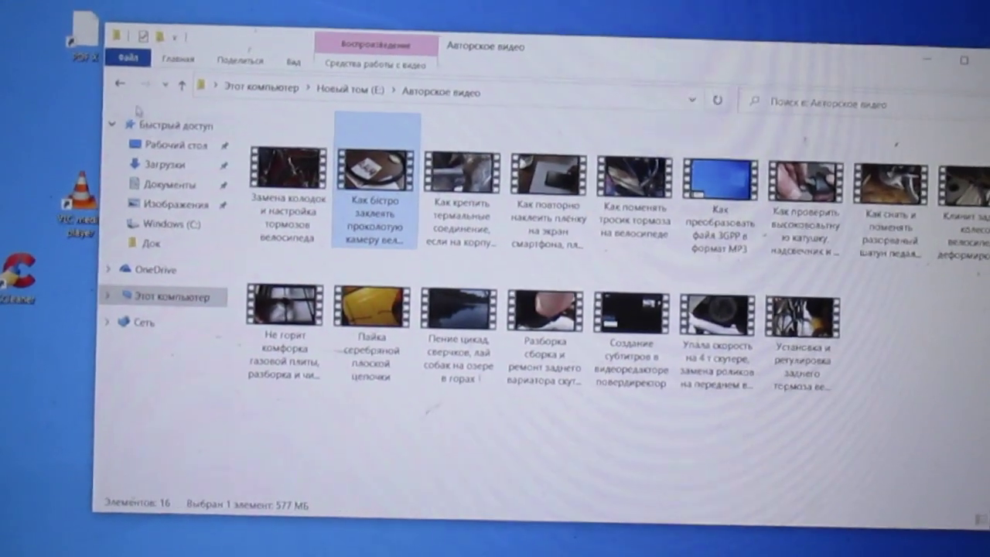
# Step: Go back to Этот компьютер, check that drives Важные файлы (P:) and Windows (C:) open, and return to the desktop
pyautogui.click(119, 84)
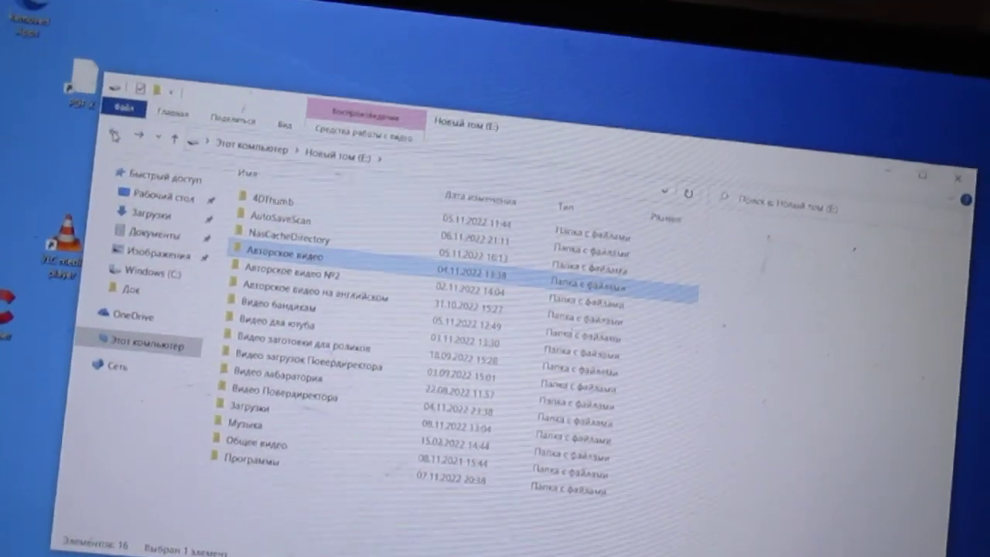
pyautogui.click(115, 136)
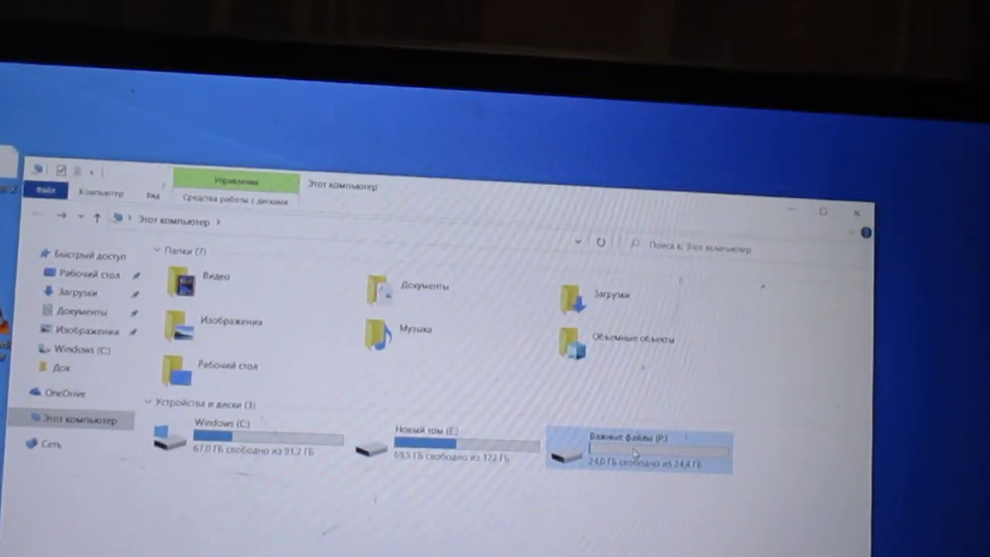
pyautogui.doubleClick(650, 422)
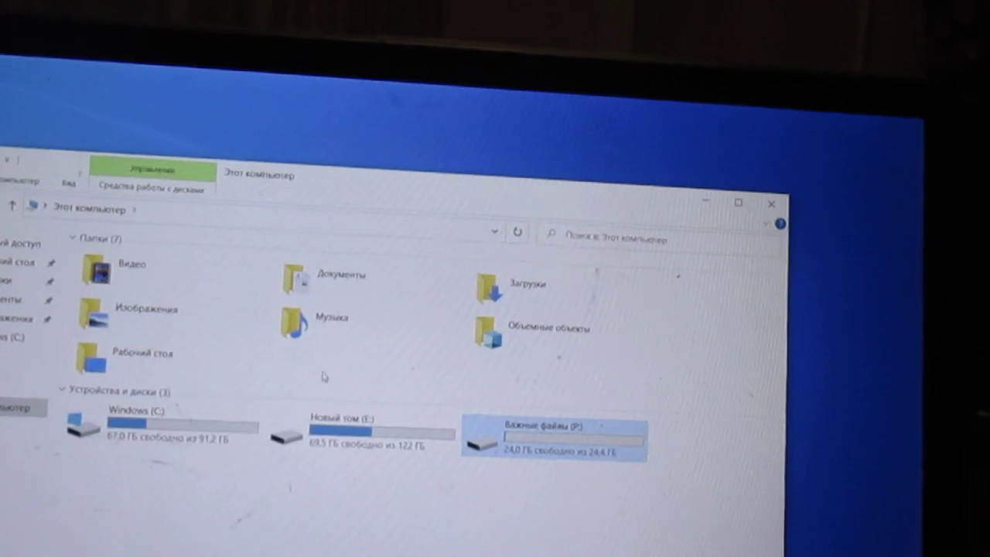
pyautogui.doubleClick(131, 420)
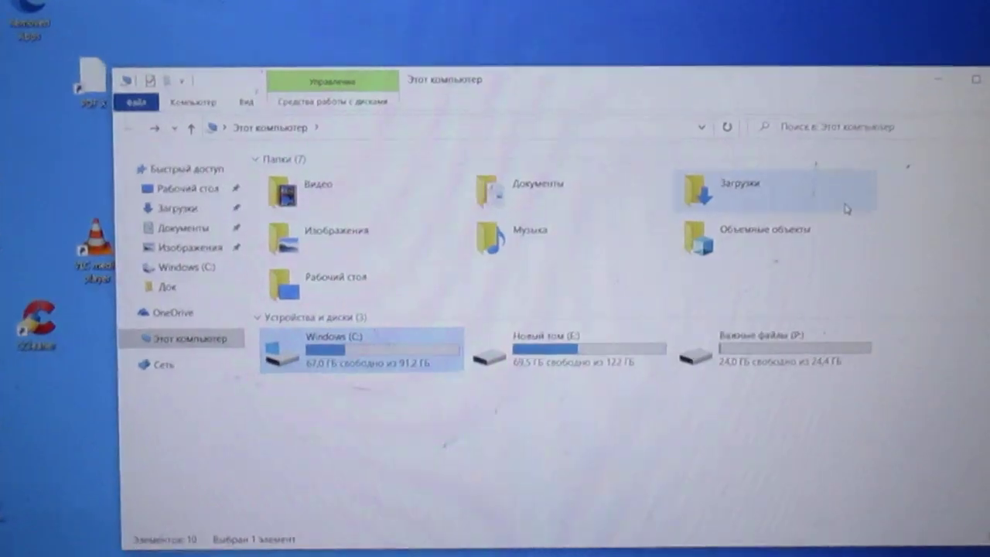
pyautogui.press('super+d')
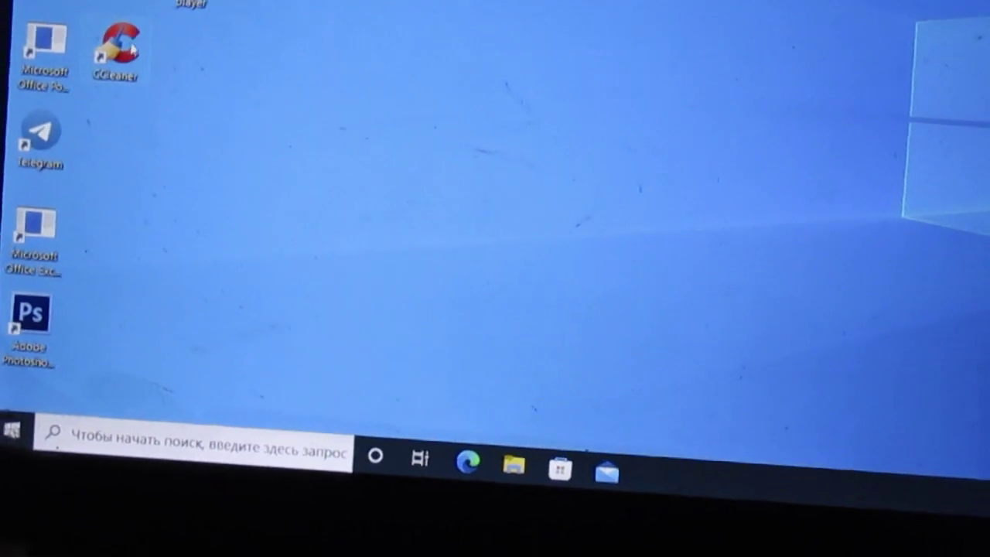
pyautogui.click(267, 28)
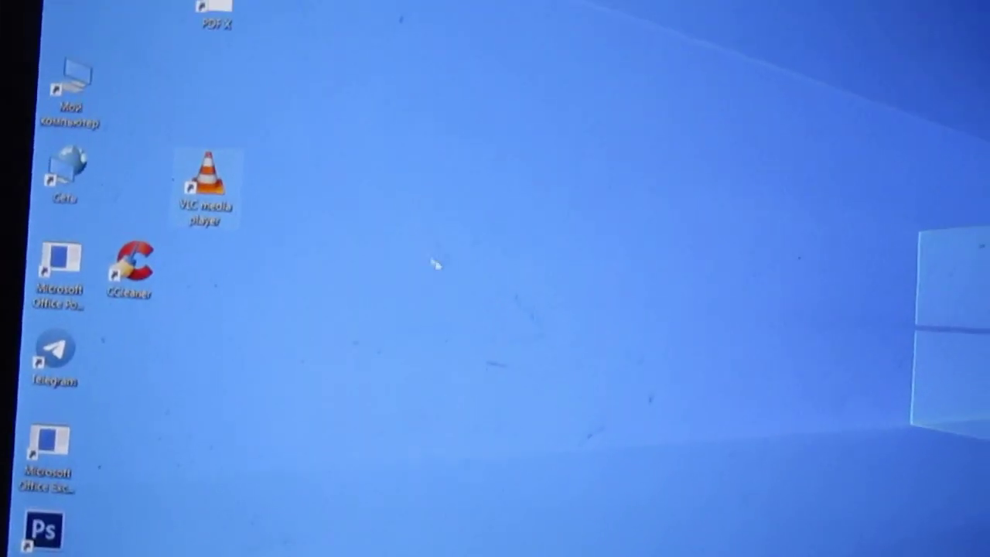